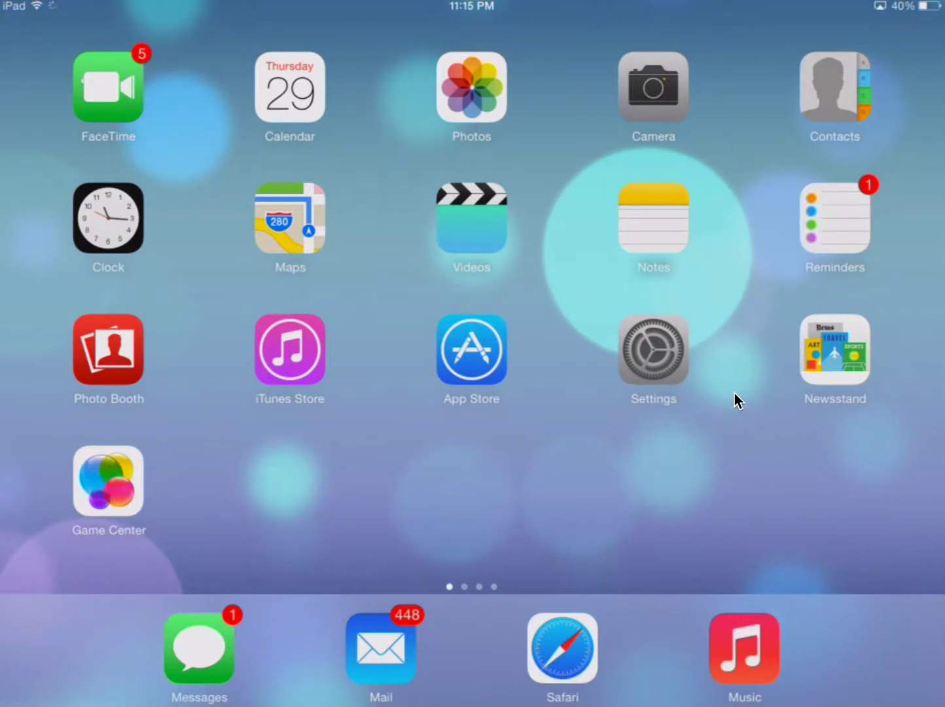
# Open Settings to the iMovie page with Upload to iCloud switched on.
pyautogui.click(656, 355)
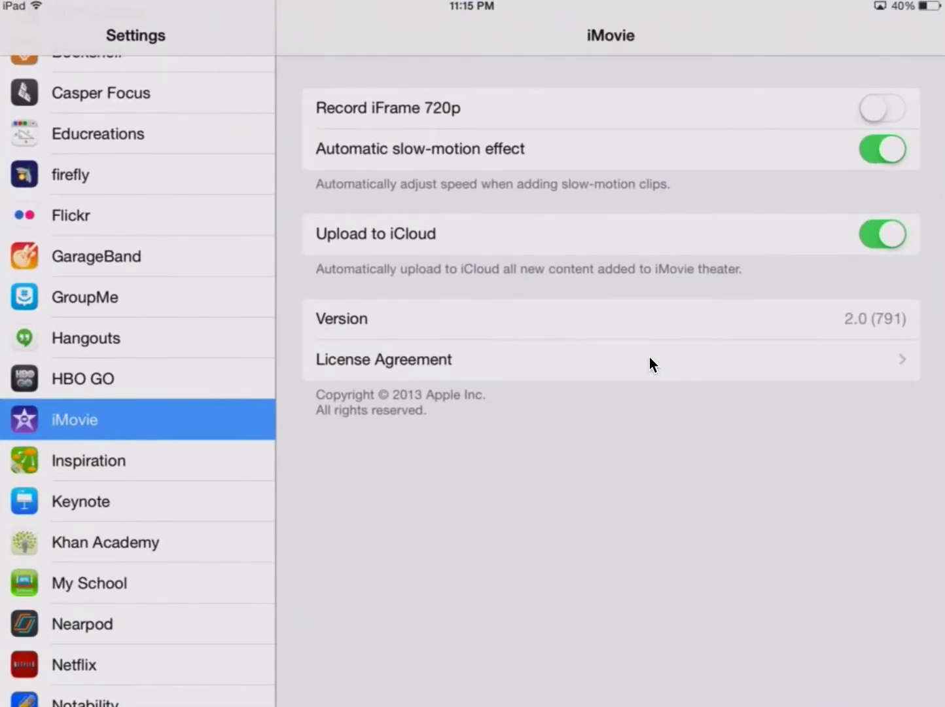
pyautogui.moveTo(189, 251); pyautogui.dragTo(189, 260)
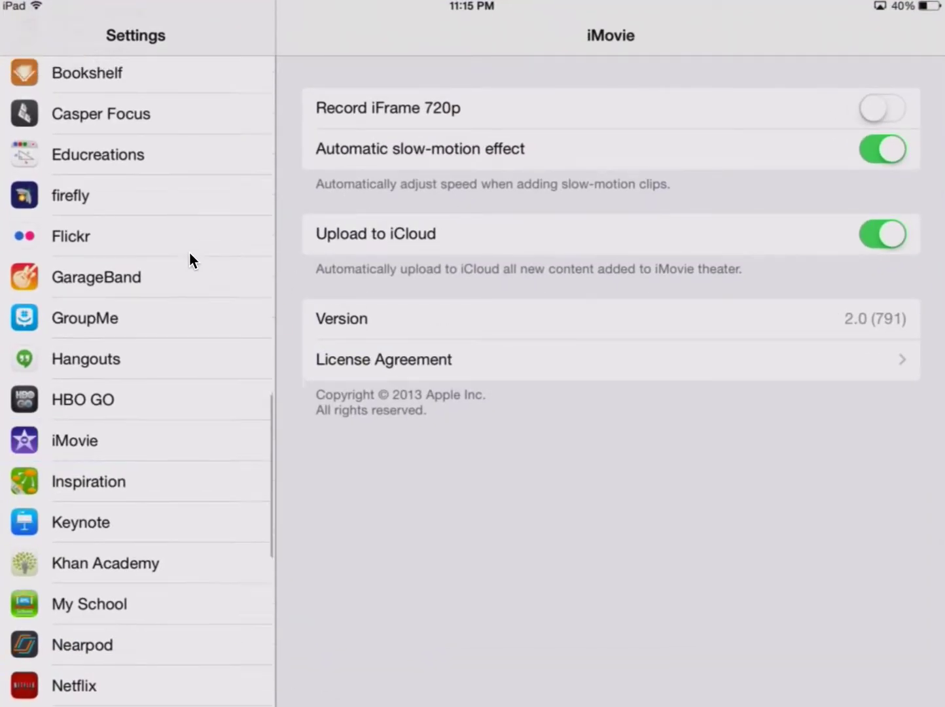
pyautogui.click(143, 419)
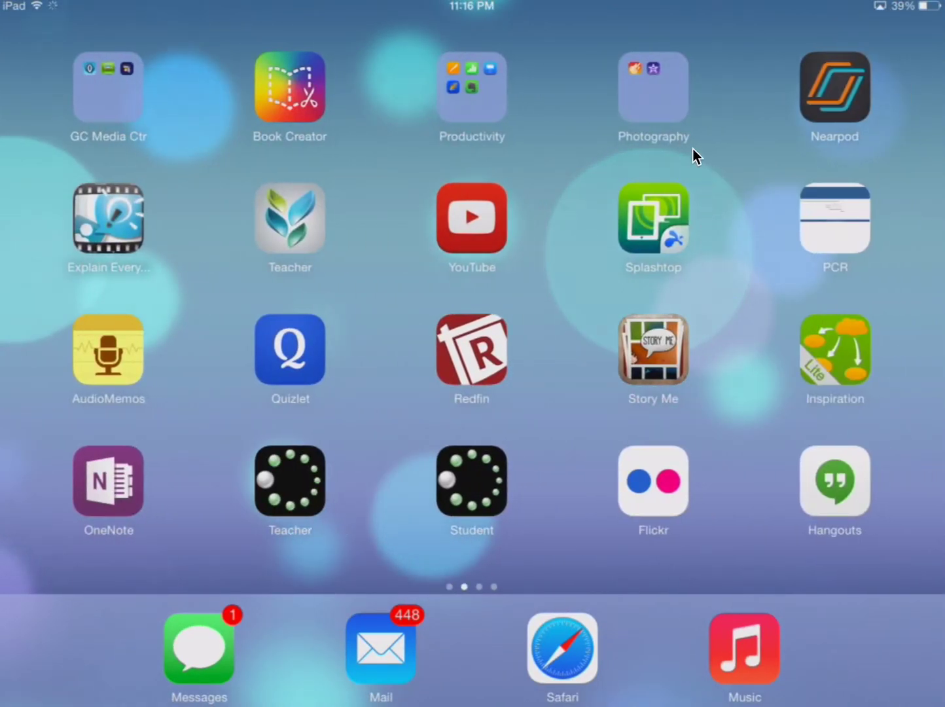
# Launch iMovie from the Photography folder and open The Crowell's On The Loose.
pyautogui.click(653, 76)
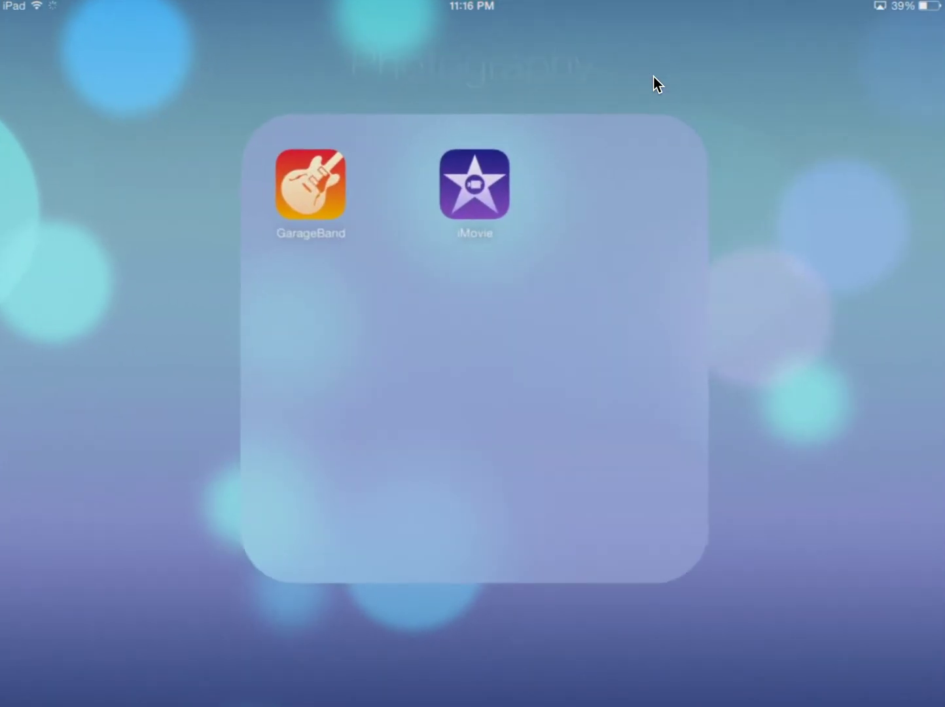
pyautogui.click(475, 193)
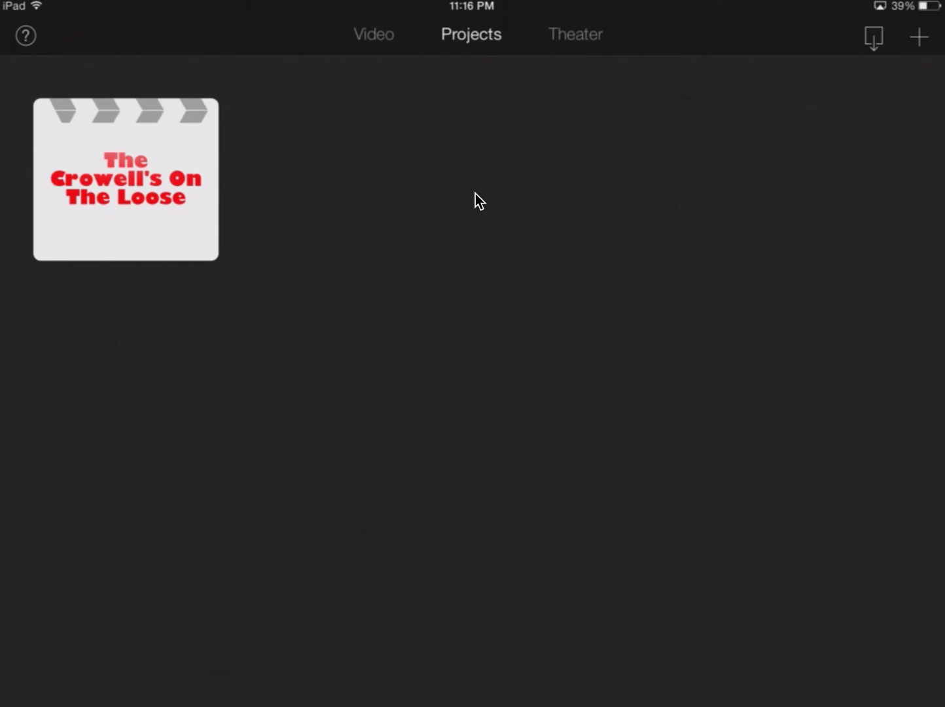
pyautogui.click(150, 198)
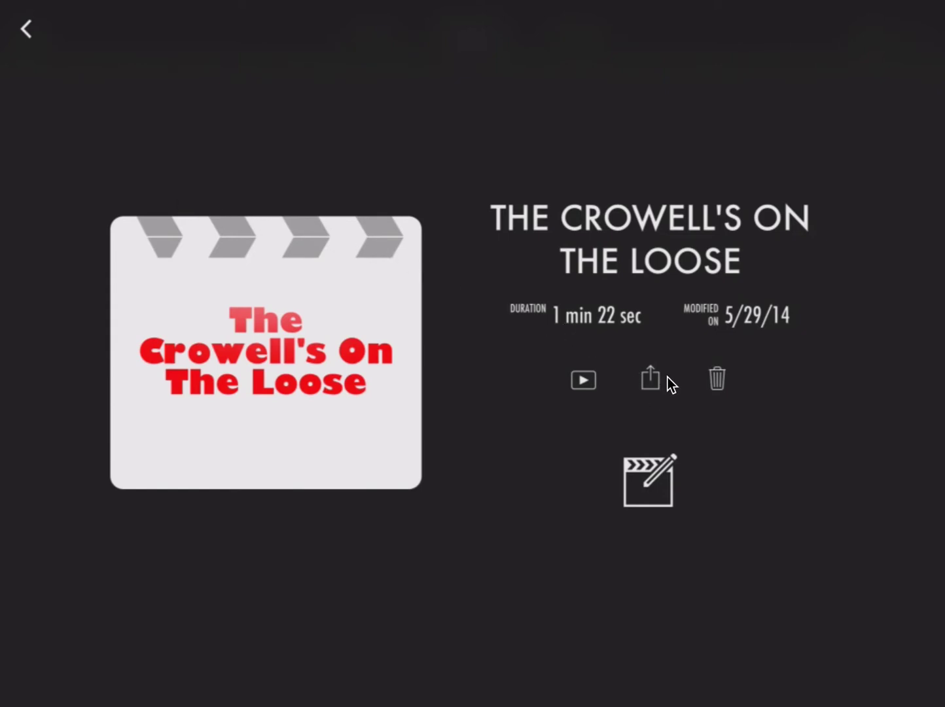
# Open the Share popover for The Crowell's On The Loose project.
pyautogui.click(651, 378)
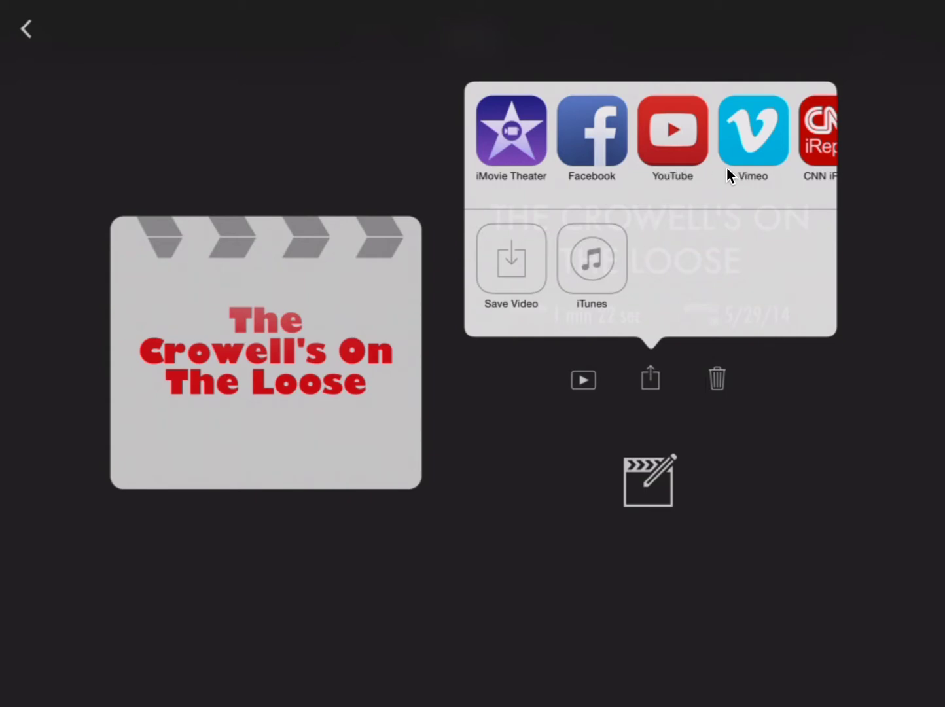
# Choose iMovie Theater as the share destination to begin exporting.
pyautogui.click(512, 133)
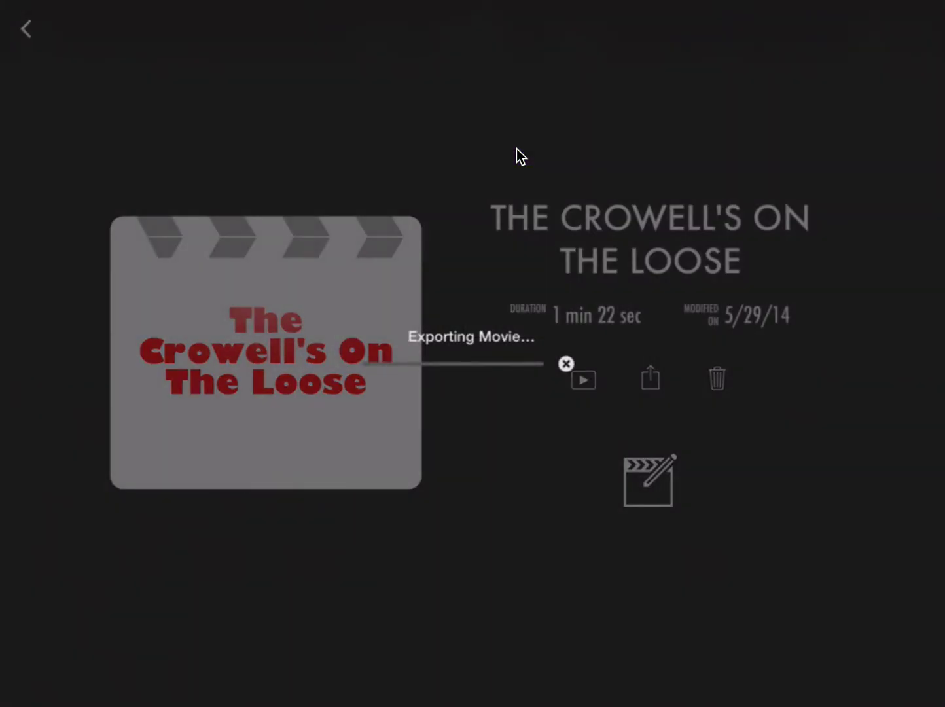